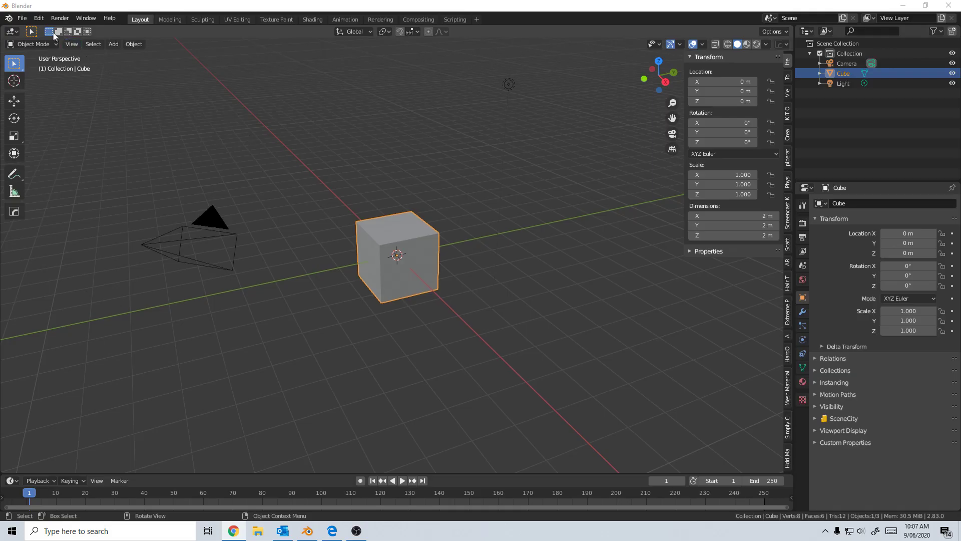
# Step: Install the add-on from physical-starlight-atmosphere-1.2.zip in Downloads and enable Physical Starlight and Atmosphere
pyautogui.click(39, 18)
pyautogui.click(65, 162)
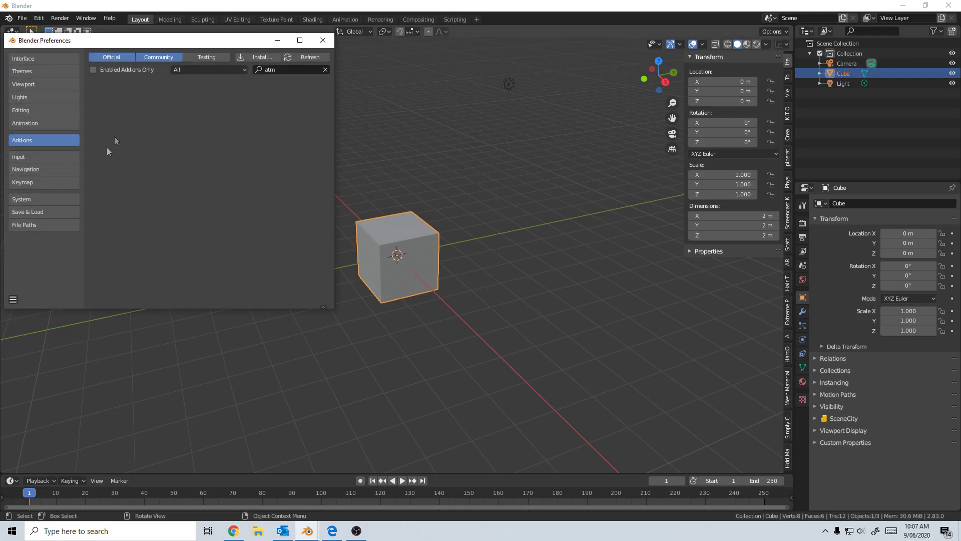
pyautogui.click(259, 58)
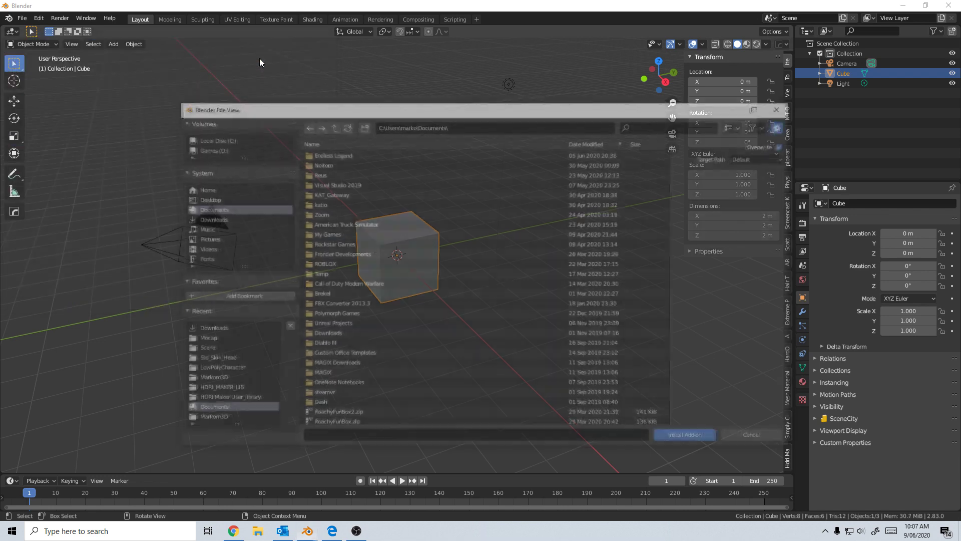
pyautogui.click(218, 331)
pyautogui.click(553, 254)
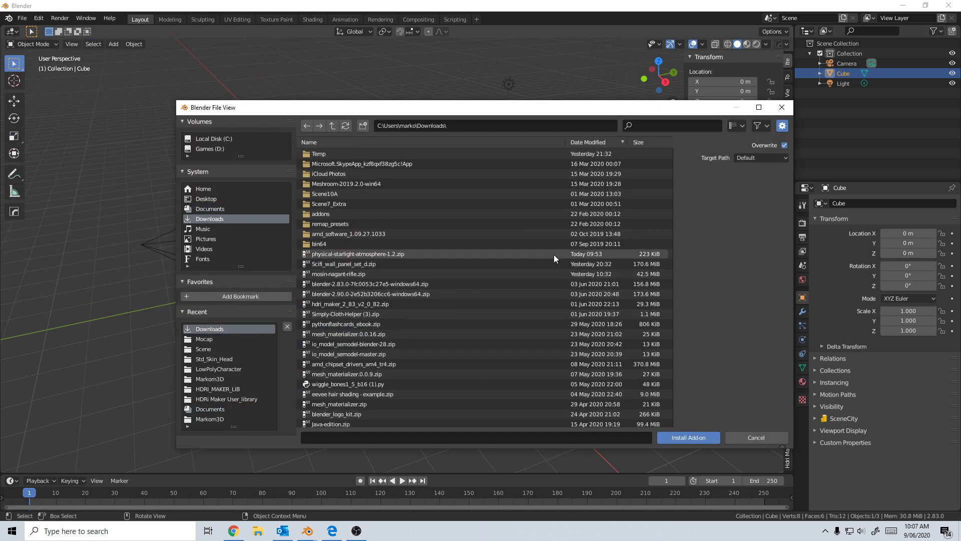
pyautogui.click(700, 440)
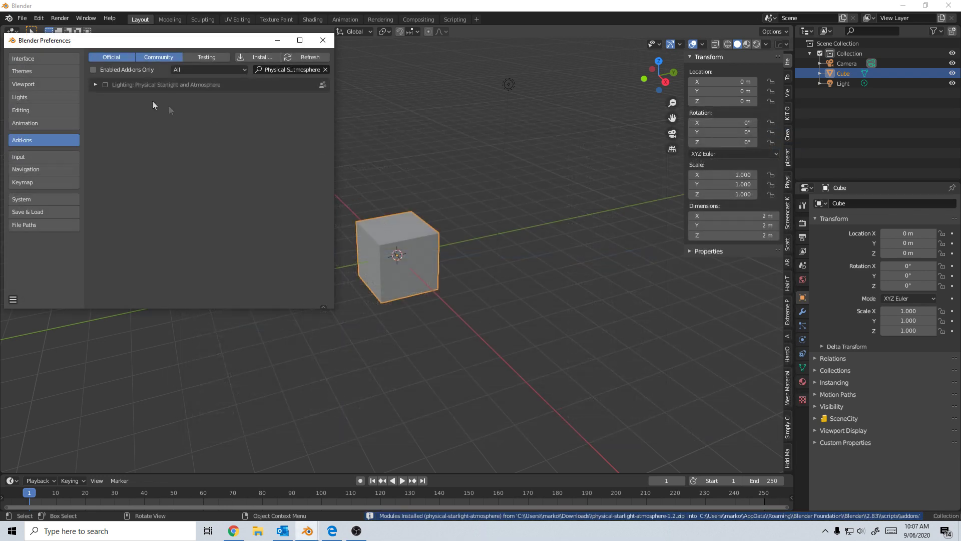
pyautogui.click(105, 85)
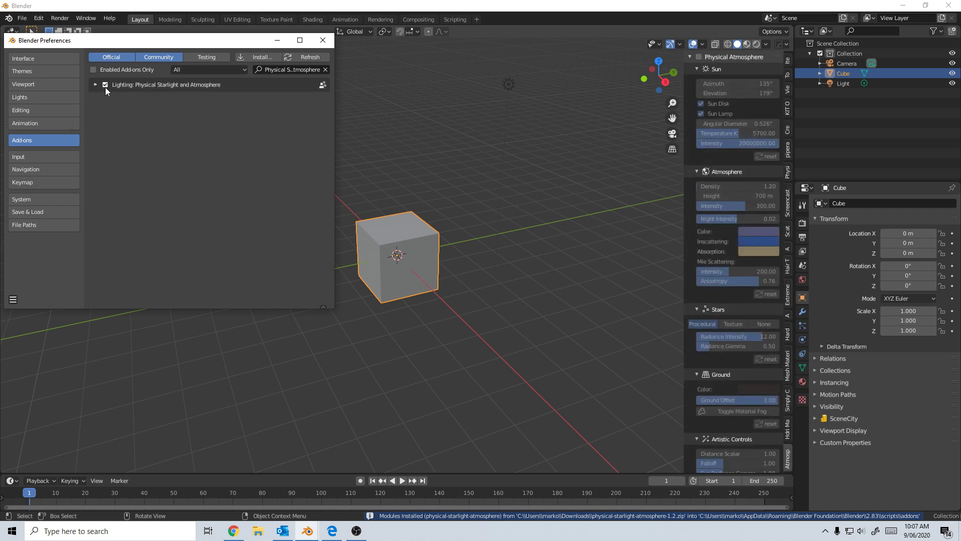
pyautogui.click(323, 40)
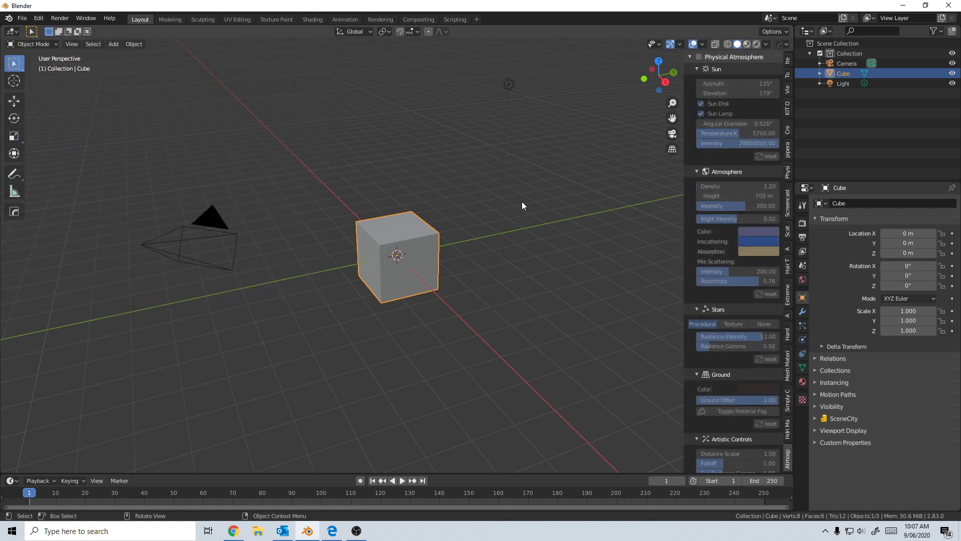
# Step: Show the scene with rendered shading and enable Physical Atmosphere
pyautogui.click(756, 44)
pyautogui.moveTo(470, 289)
pyautogui.mouseDown(button='middle')
pyautogui.moveTo(494, 251)
pyautogui.moveTo(482, 272)
pyautogui.moveTo(609, 226)
pyautogui.mouseUp(button='middle')
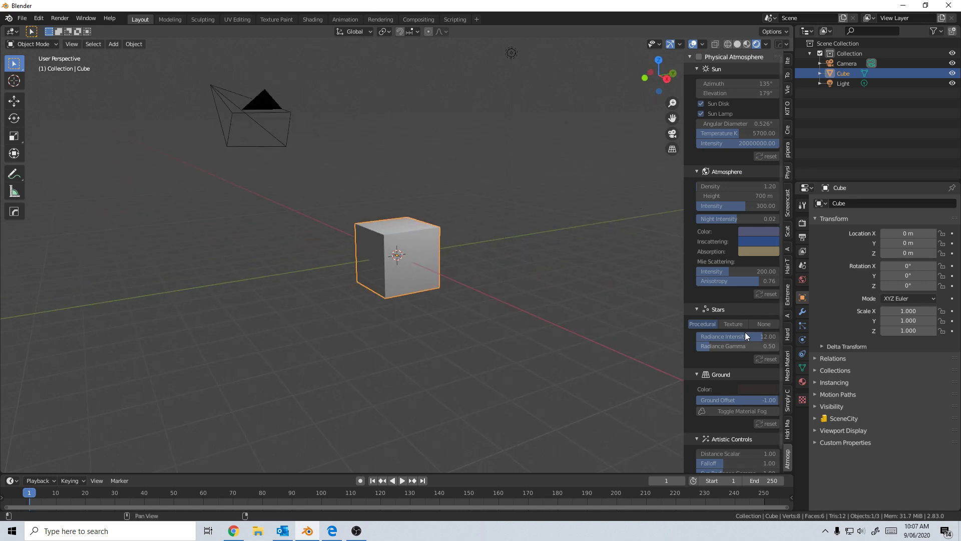
pyautogui.click(726, 410)
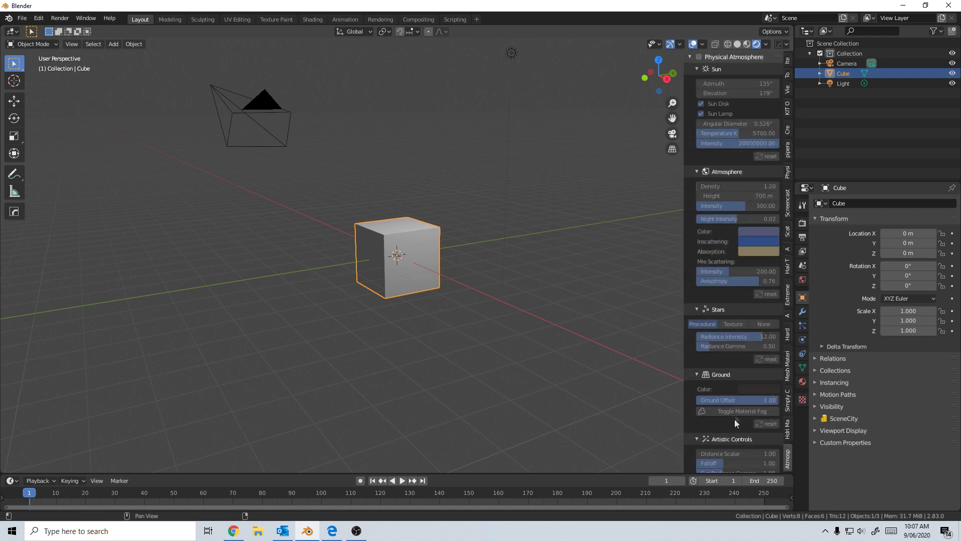
pyautogui.click(699, 57)
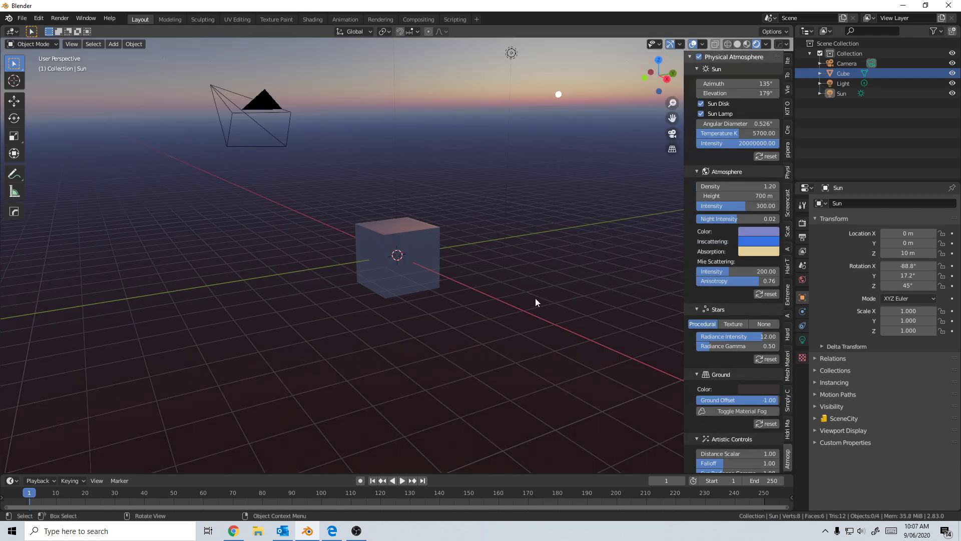
# Step: Delete the scene's original light, keeping the add-on's sun lamp
pyautogui.moveTo(499, 312); pyautogui.dragTo(528, 306, button='middle')
pyautogui.scroll(-6, 480, 304)
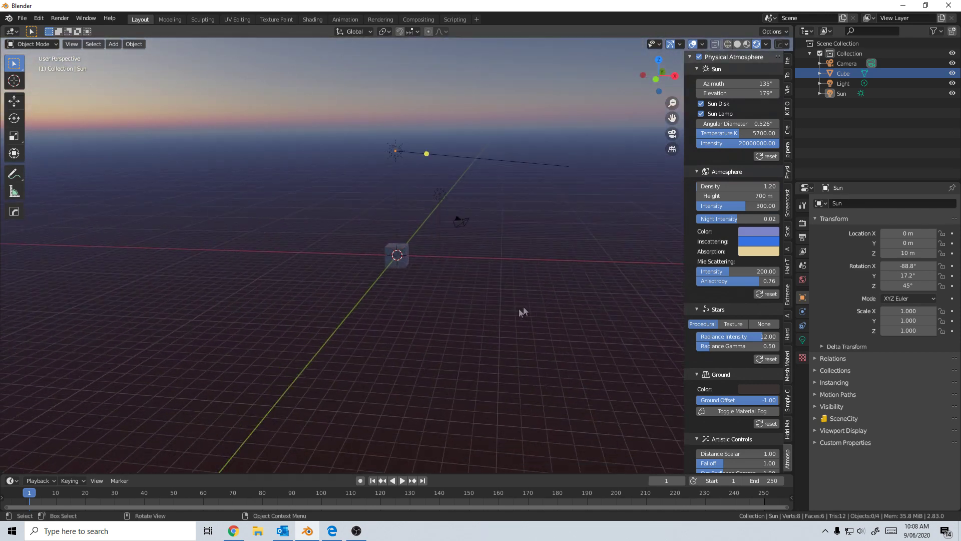
pyautogui.click(437, 198)
pyautogui.press('Delete')
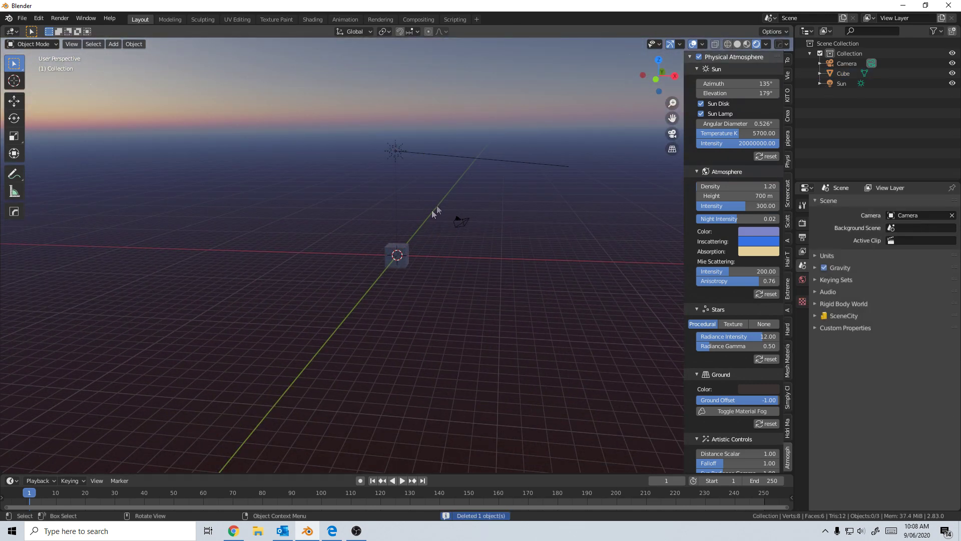
# Step: Rotate the sun lamp about one full turn backwards around the global Z axis
pyautogui.click(399, 156)
pyautogui.moveTo(509, 229); pyautogui.dragTo(440, 178, button='middle')
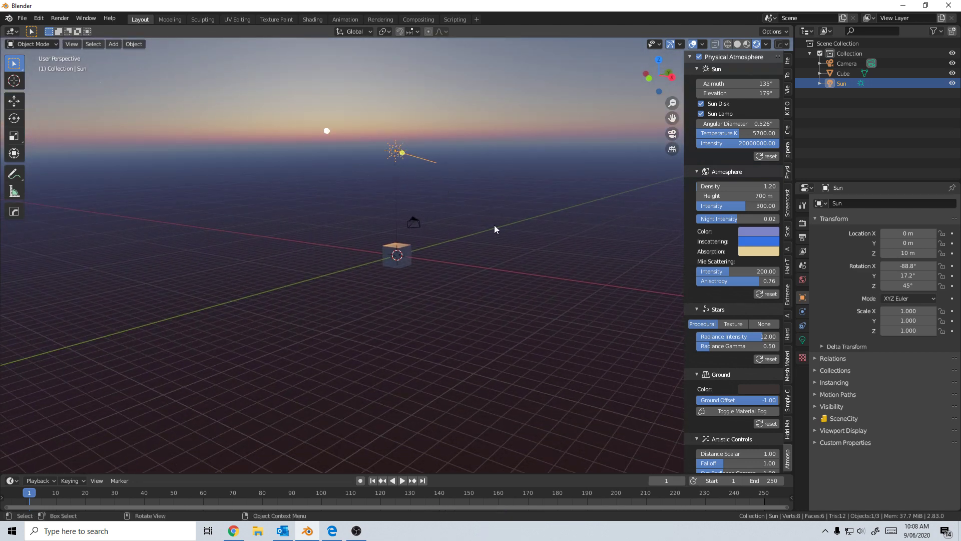
pyautogui.press('r')
pyautogui.press('z')
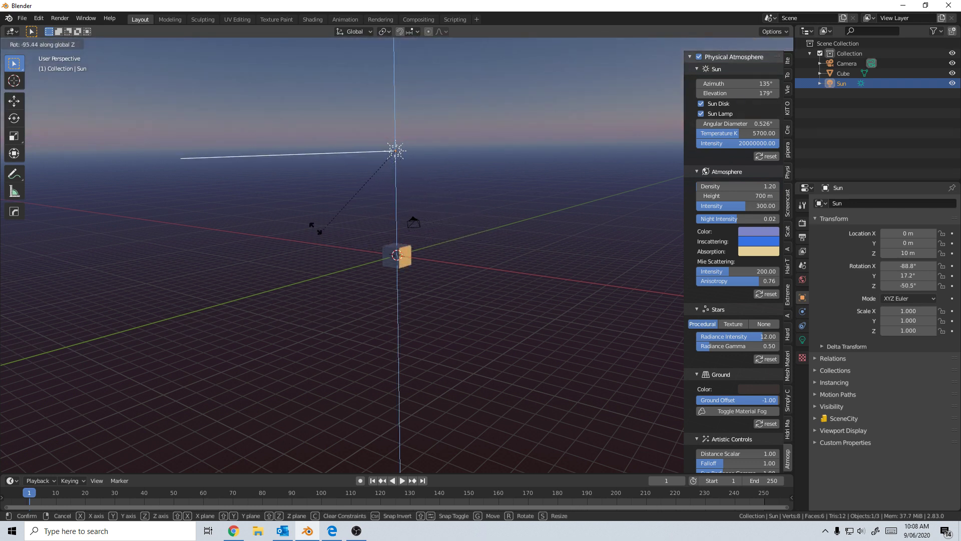
pyautogui.click(453, 196)
# Step: Rotate the sun lamp around the global X axis to raise the sun to about 160° elevation
pyautogui.press('r')
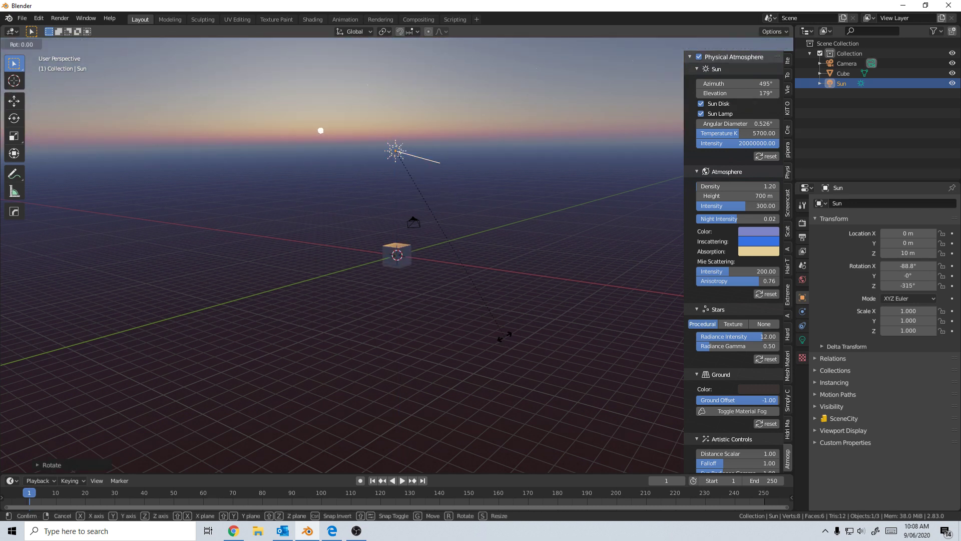
pyautogui.press('x')
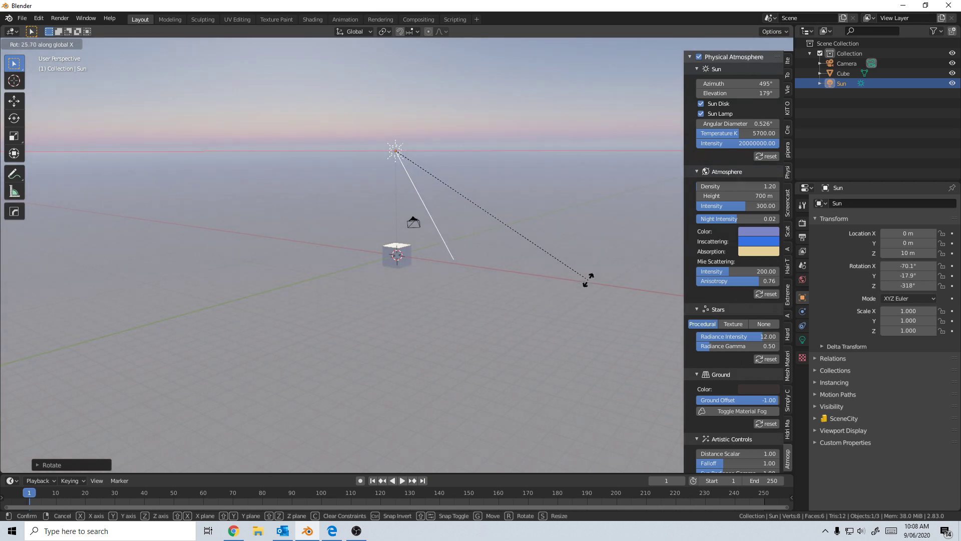
pyautogui.click(583, 277)
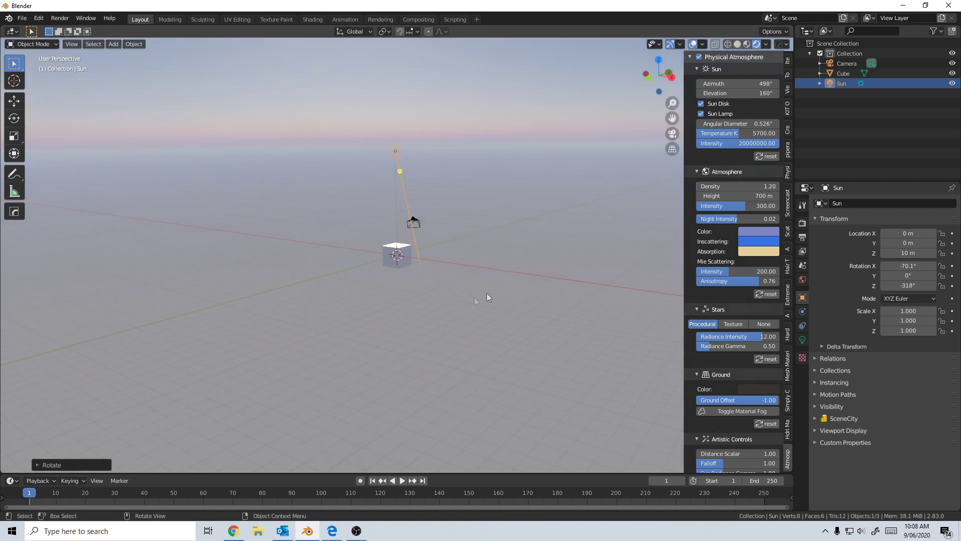
pyautogui.moveTo(407, 308); pyautogui.dragTo(457, 317, button='middle')
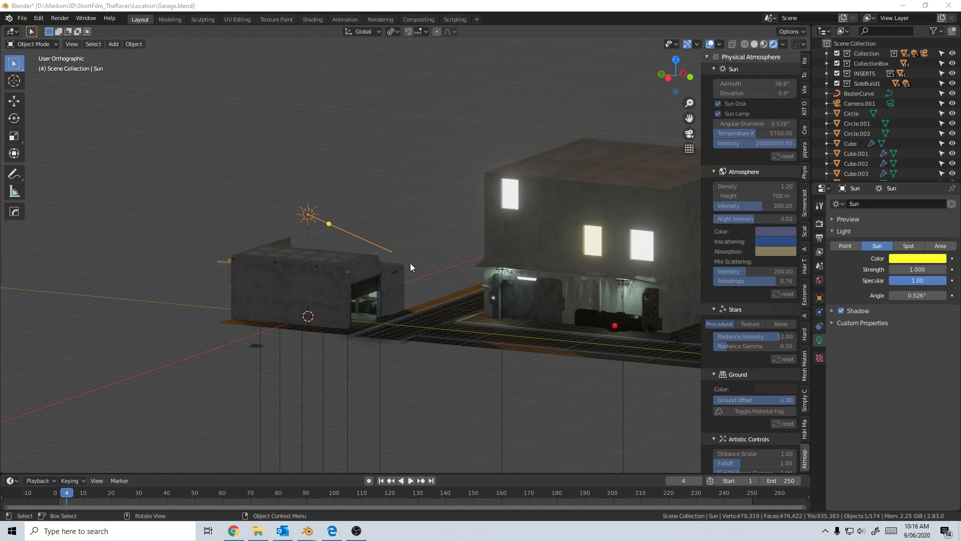
# Step: In the garage scene's camera view, tilt the camera up 40.8° around its local X axis to face the roof windows
pyautogui.moveTo(472, 369); pyautogui.dragTo(399, 359, button='middle')
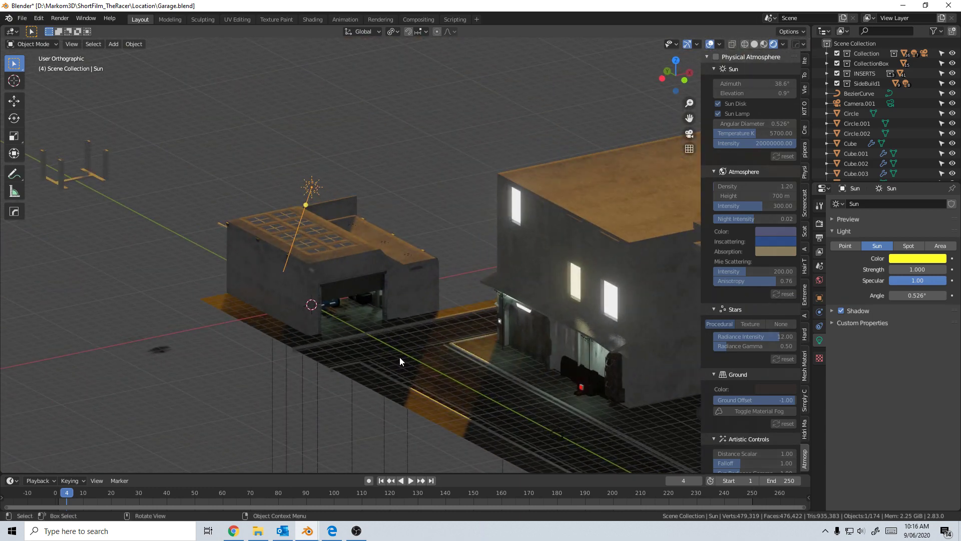
pyautogui.press('KP_0')
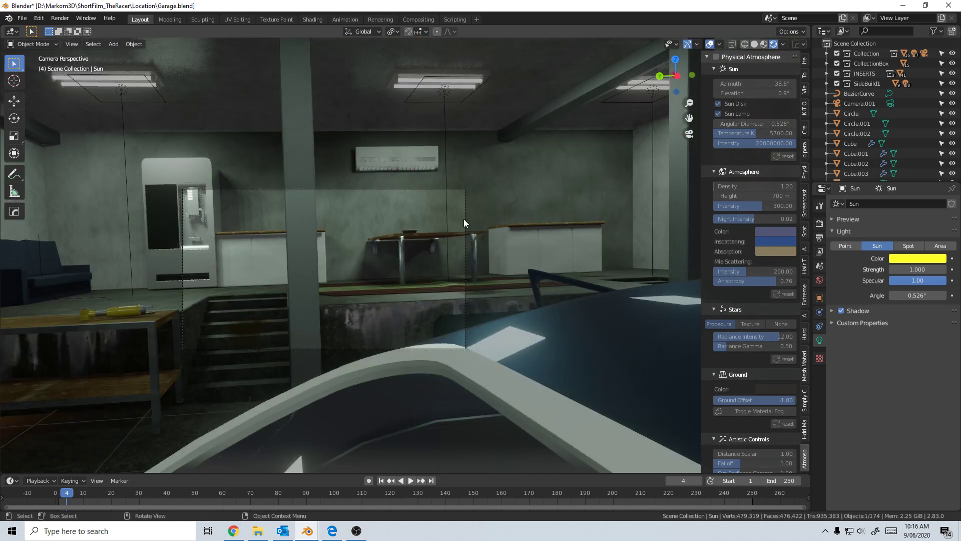
pyautogui.click(464, 218)
pyautogui.press('r')
pyautogui.press('x')
pyautogui.press('x')
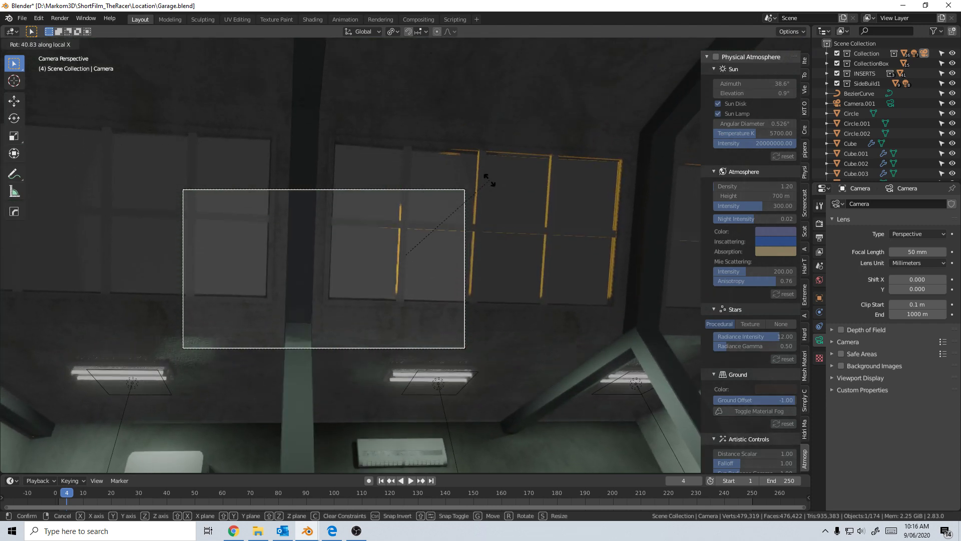
pyautogui.click(489, 178)
pyautogui.press('r')
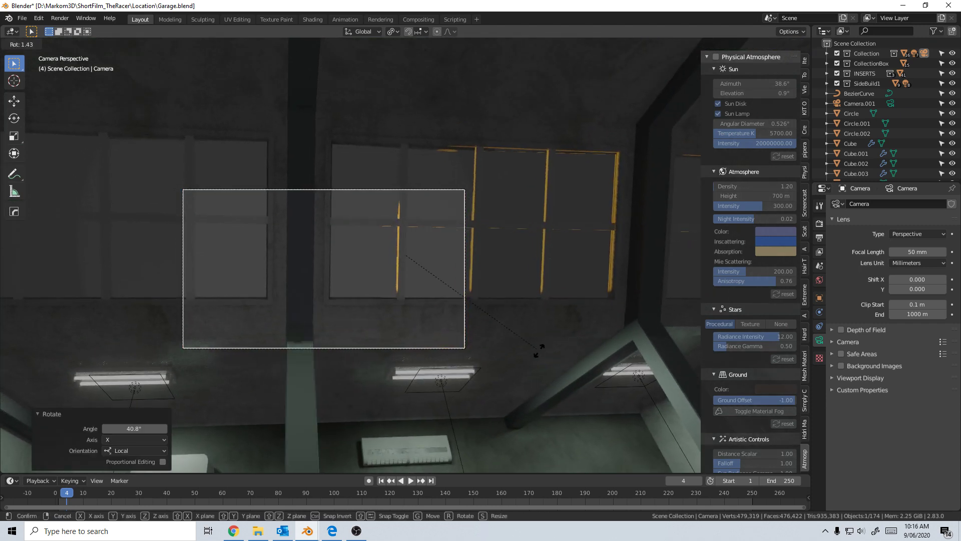
pyautogui.press('z')
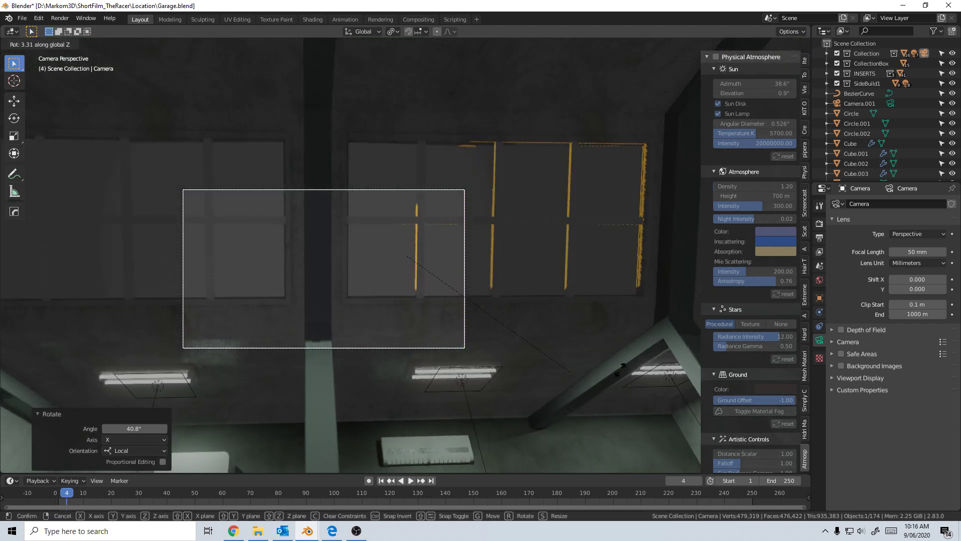
pyautogui.rightClick(684, 354)
# Step: Leave the camera view for an exterior view of the garage and enable Physical Atmosphere
pyautogui.scroll(-3, 524, 334)
pyautogui.moveTo(524, 334); pyautogui.dragTo(463, 384, button='middle')
pyautogui.scroll(-12, 462, 384)
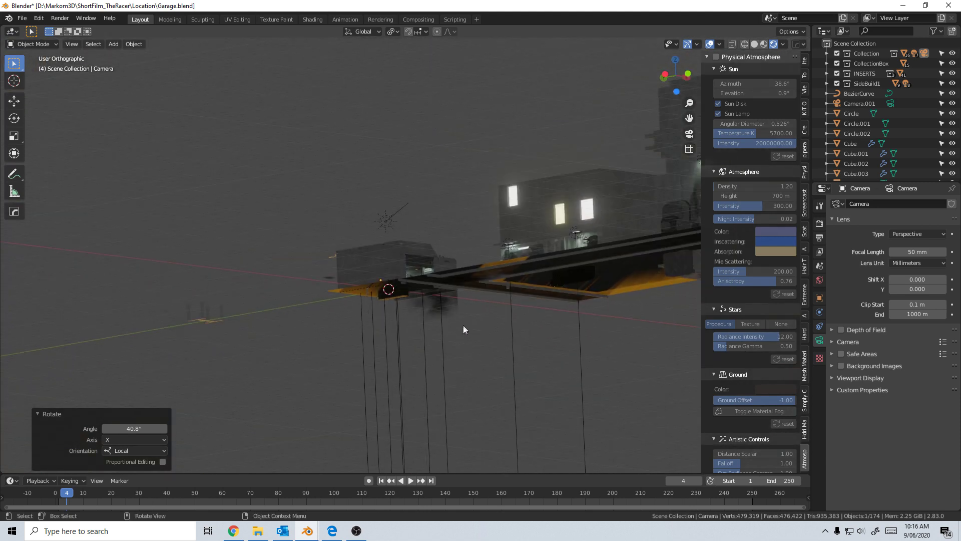
pyautogui.moveTo(464, 325); pyautogui.dragTo(547, 299, button='middle')
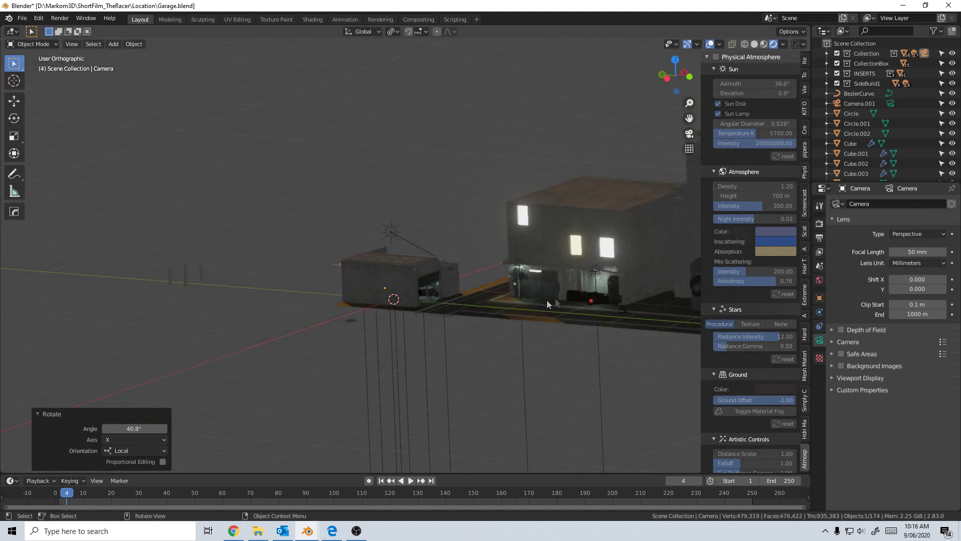
pyautogui.click(716, 57)
# Step: Select the sun lamp above the garage and rotate it -38.4° around the global Z axis
pyautogui.moveTo(597, 176); pyautogui.dragTo(467, 373, button='middle')
pyautogui.moveTo(467, 372)
pyautogui.mouseDown()
pyautogui.moveTo(458, 380)
pyautogui.moveTo(466, 379)
pyautogui.mouseUp()
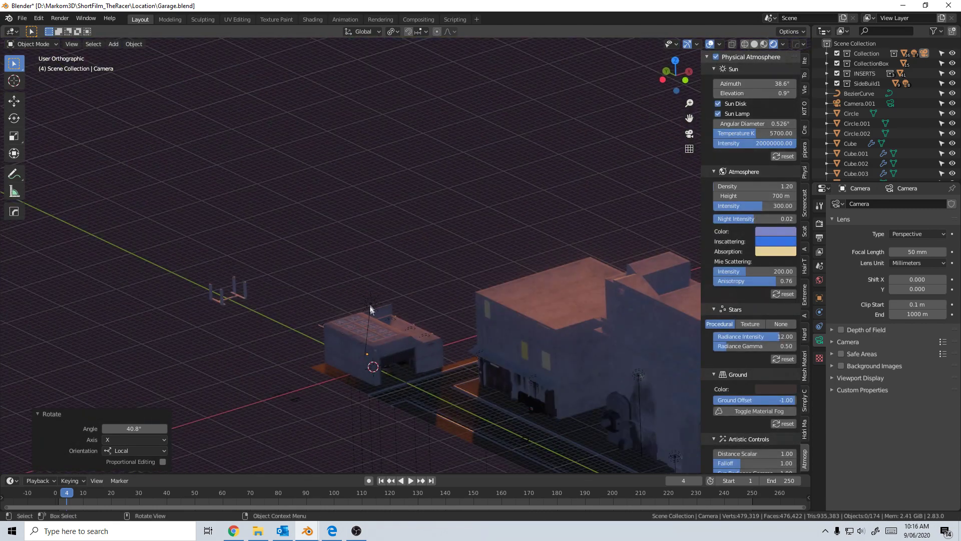
pyautogui.click(371, 308)
pyautogui.moveTo(386, 338); pyautogui.dragTo(431, 285, button='middle')
pyautogui.scroll(-4, 431, 283)
pyautogui.moveTo(426, 251); pyautogui.dragTo(430, 308, button='middle')
pyautogui.scroll(8, 439, 260)
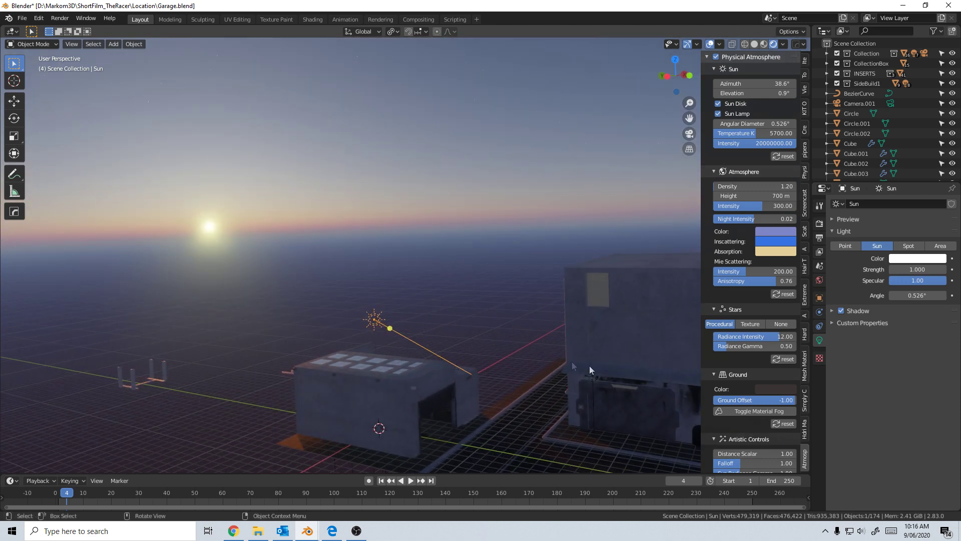
pyautogui.press('r')
pyautogui.press('z')
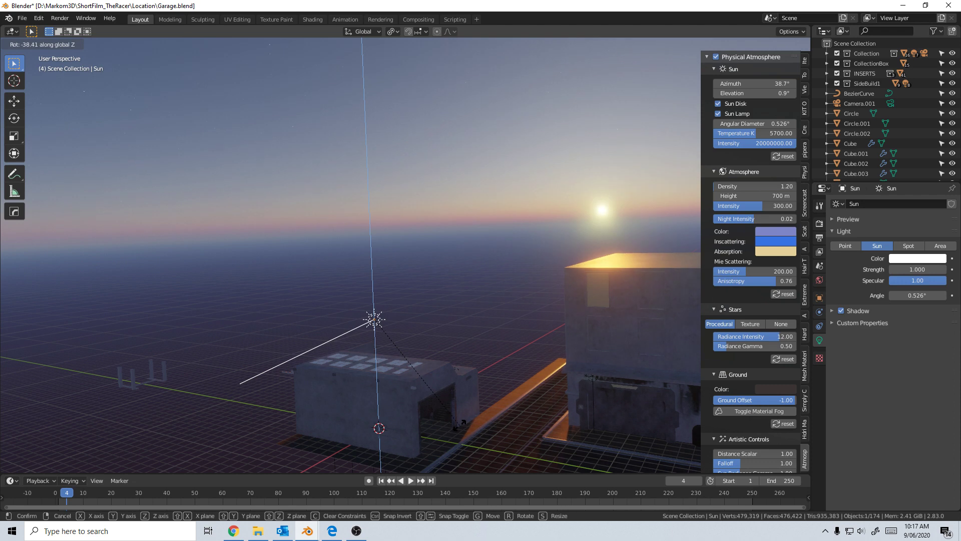
pyautogui.click(506, 422)
# Step: Rotate the sun lamp -20.3° around its local X axis to raise the sun for daylight
pyautogui.press('r')
pyautogui.press('x')
pyautogui.press('x')
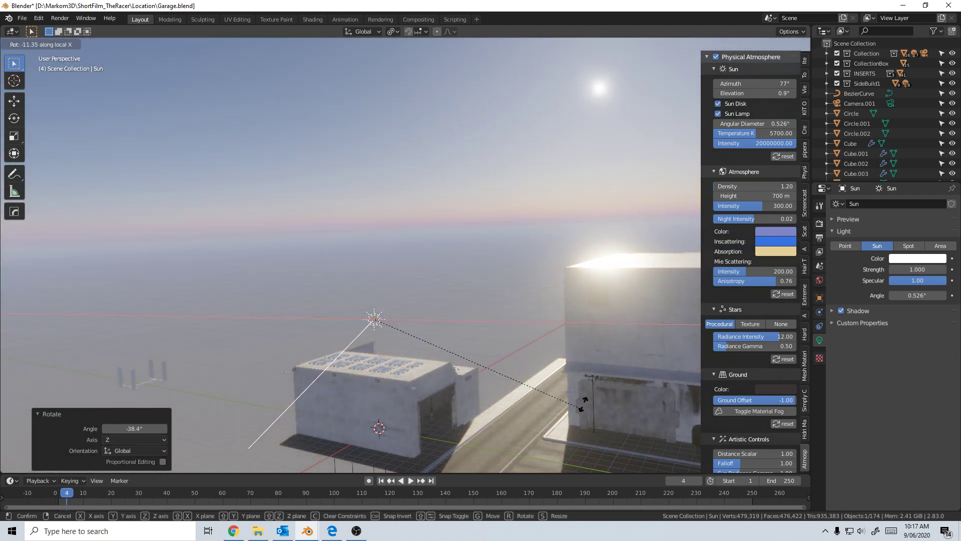
pyautogui.click(590, 382)
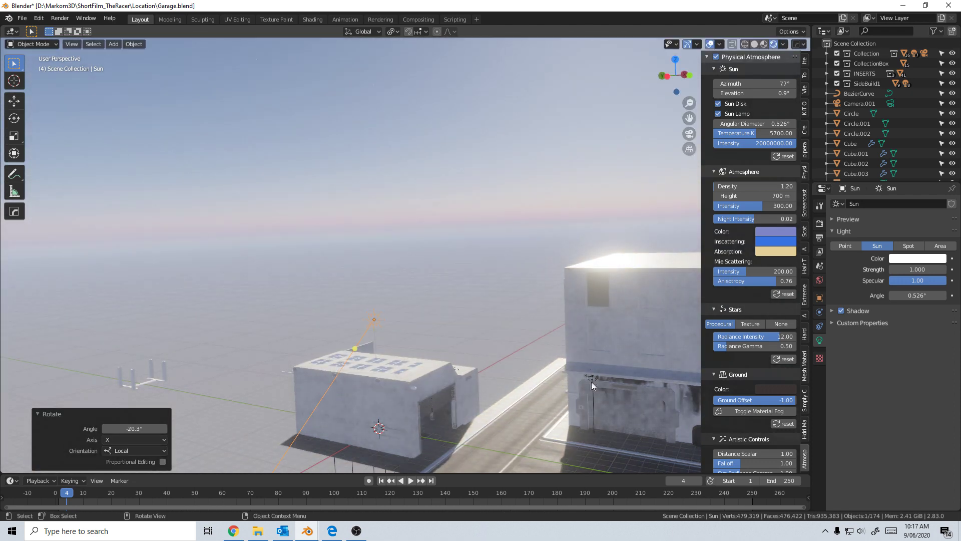
# Step: In the camera view, rotate the camera -41.2° around its local X axis and about -58° around global Z towards the garage opening
pyautogui.moveTo(590, 381); pyautogui.dragTo(441, 358, button='middle')
pyautogui.press('KP_0')
pyautogui.click(434, 279)
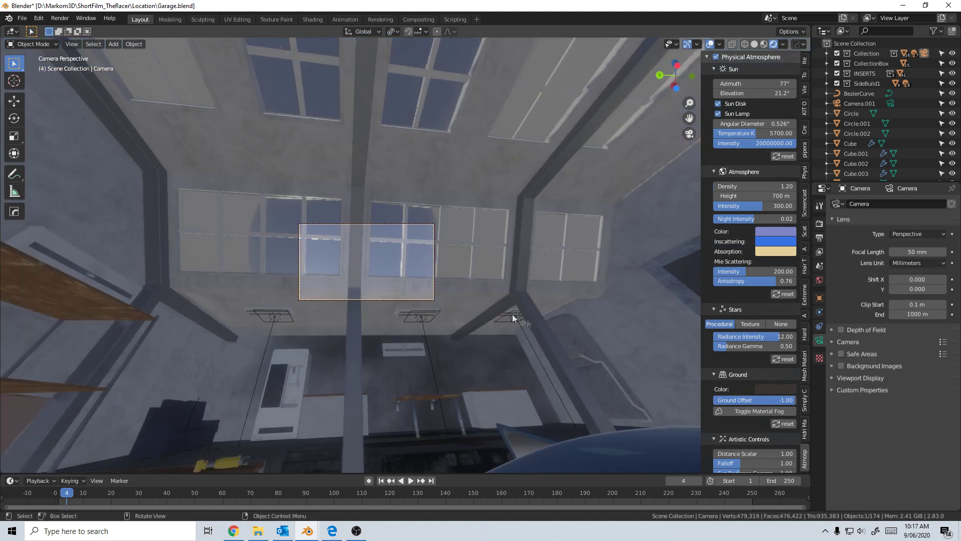
pyautogui.press('r')
pyautogui.press('x')
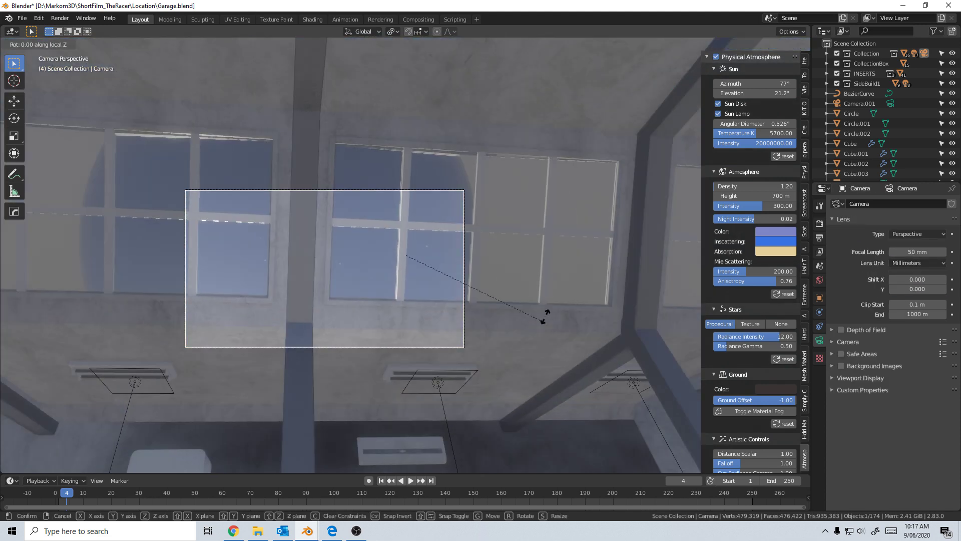
pyautogui.press('x')
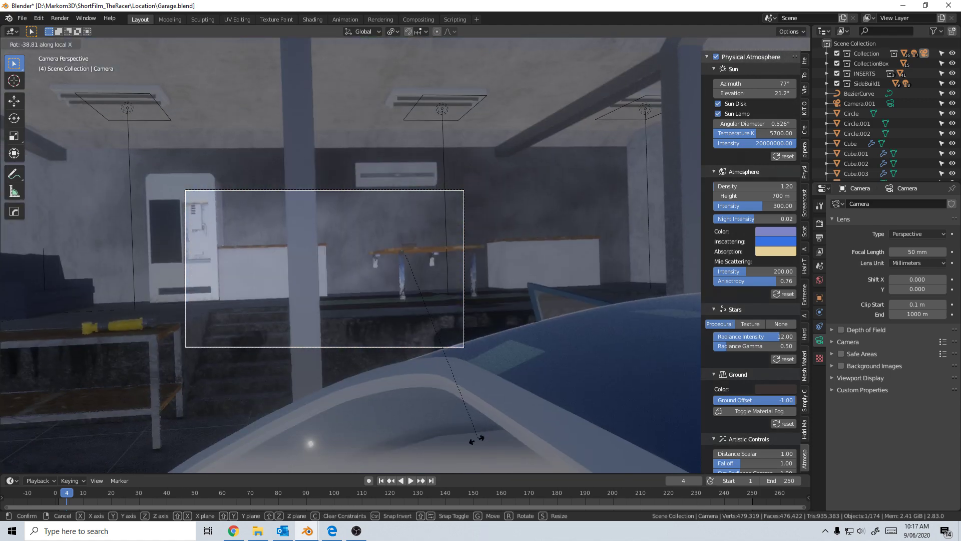
pyautogui.click(558, 335)
pyautogui.press('z')
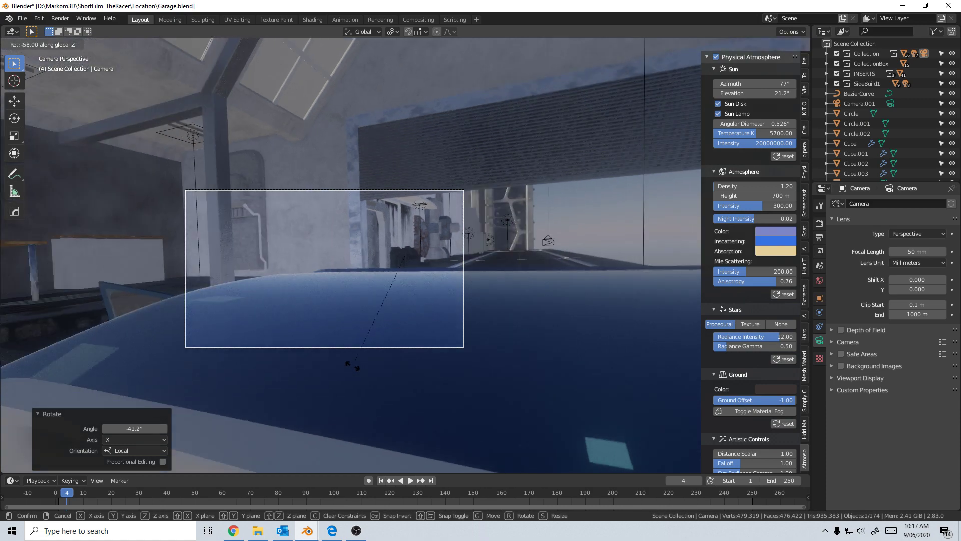
pyautogui.click(348, 367)
# Step: Leave the camera view, select the sun lamp above the garage and rotate it 64° around its local X axis for night
pyautogui.moveTo(443, 336); pyautogui.dragTo(474, 299, button='middle')
pyautogui.click(304, 77)
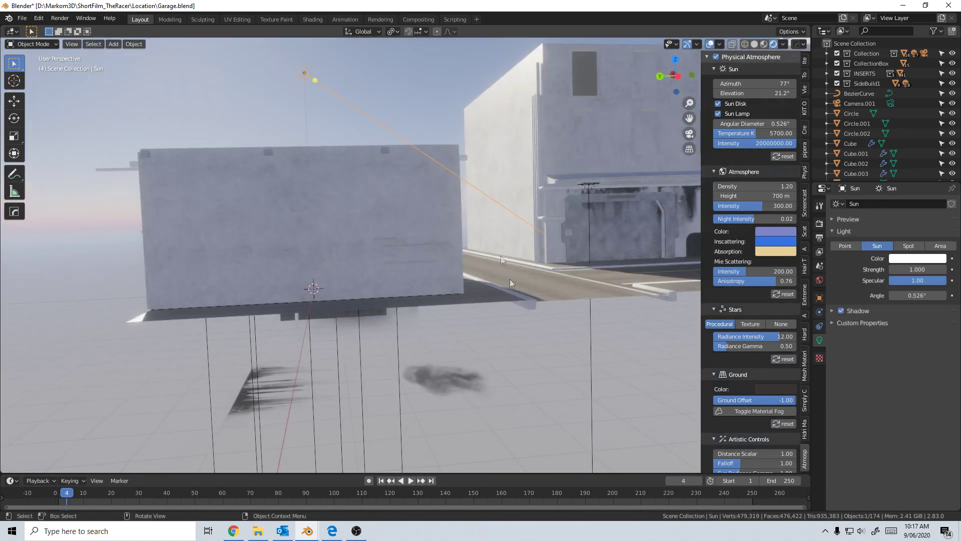
pyautogui.scroll(-5, 536, 324)
pyautogui.press('r')
pyautogui.press('x')
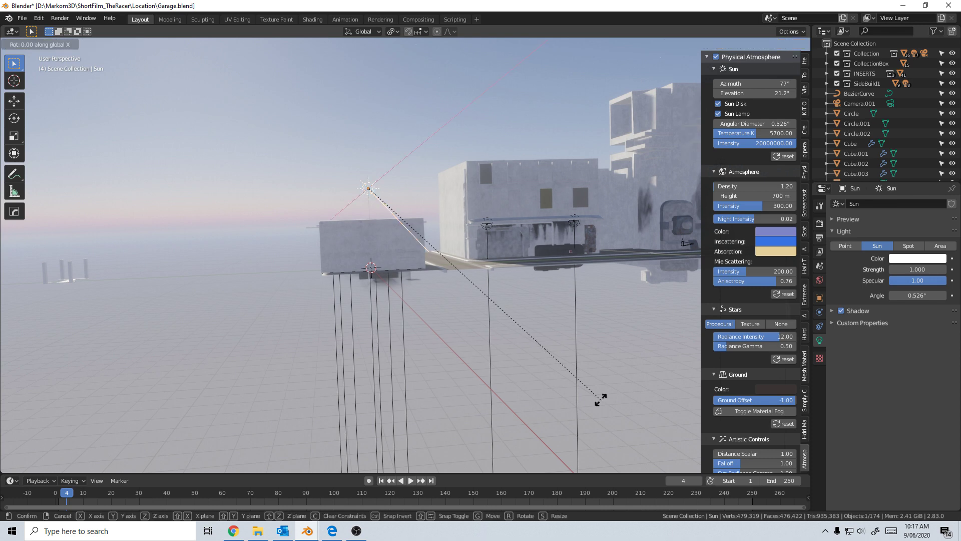
pyautogui.press('x')
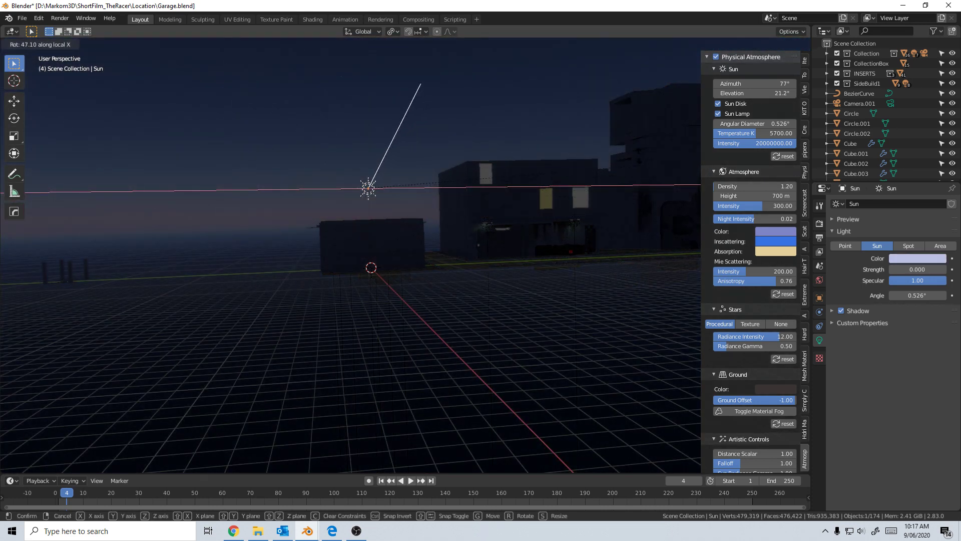
pyautogui.click(460, 236)
# Step: Hide the viewport overlays to inspect the night sky around the garage, and show them again
pyautogui.moveTo(461, 235); pyautogui.dragTo(508, 187, button='middle')
pyautogui.click(710, 44)
pyautogui.keyDown('shift'); pyautogui.moveTo(565, 182); pyautogui.dragTo(508, 300, button='middle'); pyautogui.keyUp('shift')
pyautogui.moveTo(383, 342); pyautogui.dragTo(404, 361, button='middle')
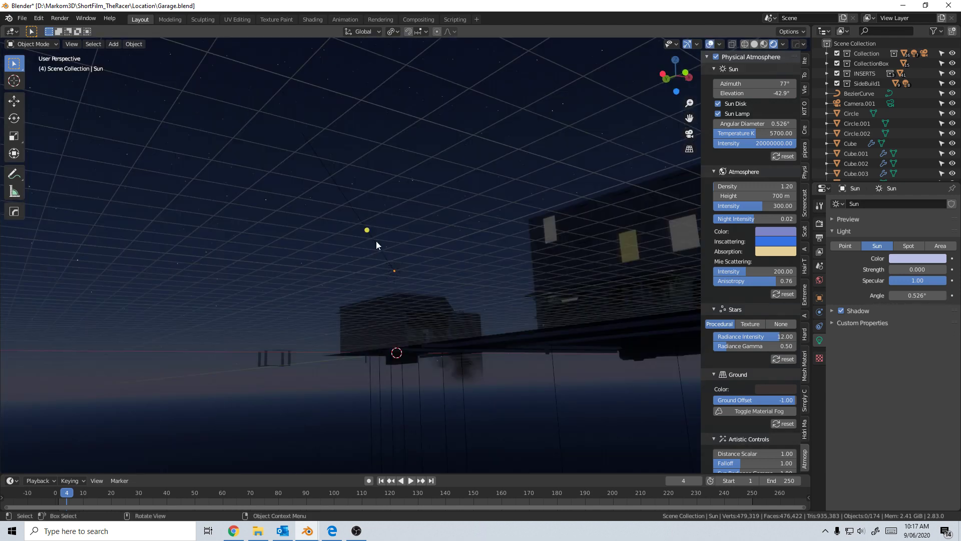
pyautogui.click(396, 268)
# Step: Rotate the sun lamp -118° around the global X axis to bring back daylight
pyautogui.moveTo(411, 269); pyautogui.dragTo(436, 390, button='middle')
pyautogui.press('g')
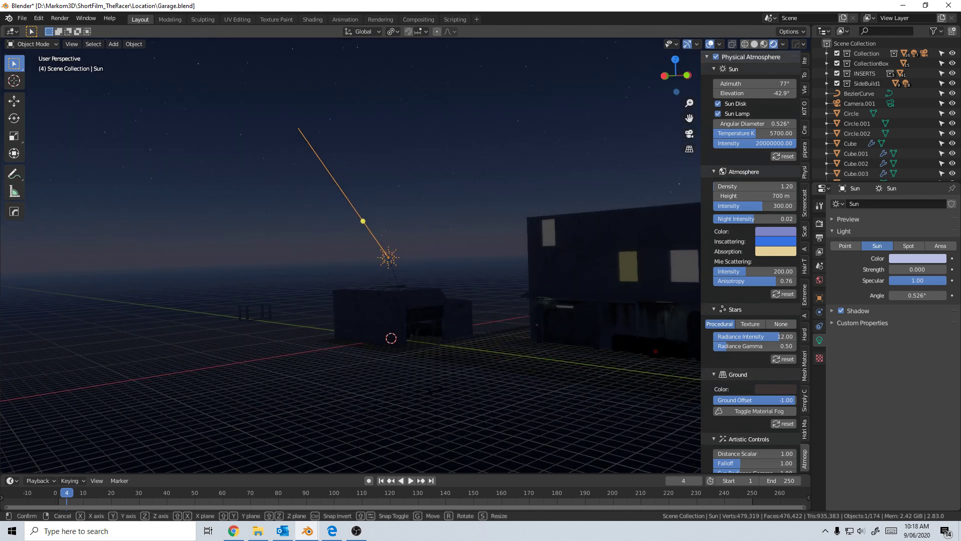
pyautogui.press('x')
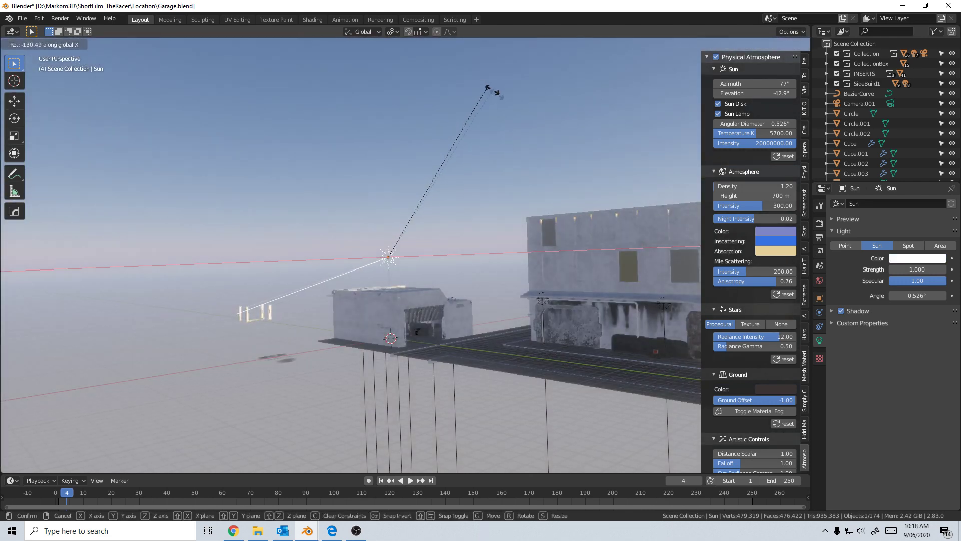
pyautogui.click(494, 140)
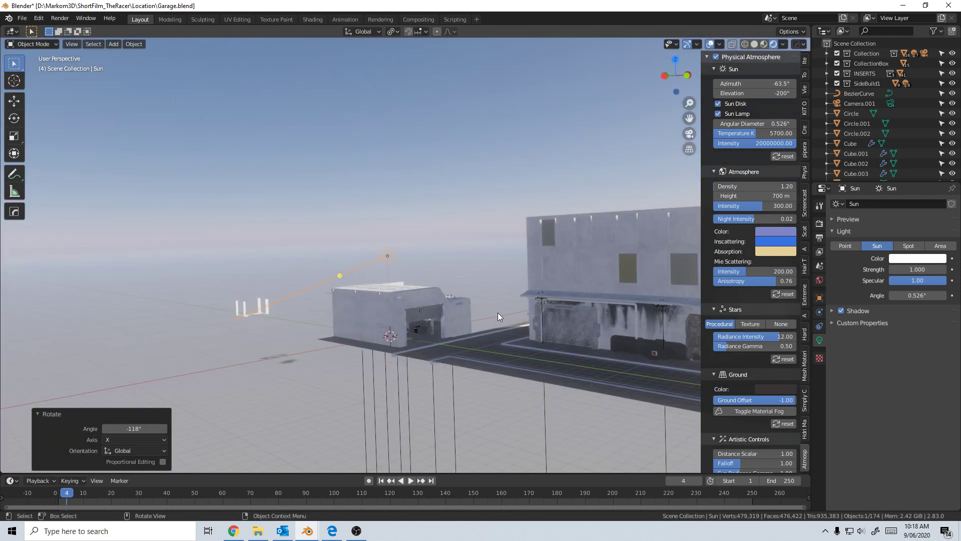
# Step: Rotate the sun lamp 86.6° around the global Z axis to bring the sun disk behind the garage
pyautogui.press('r')
pyautogui.press('z')
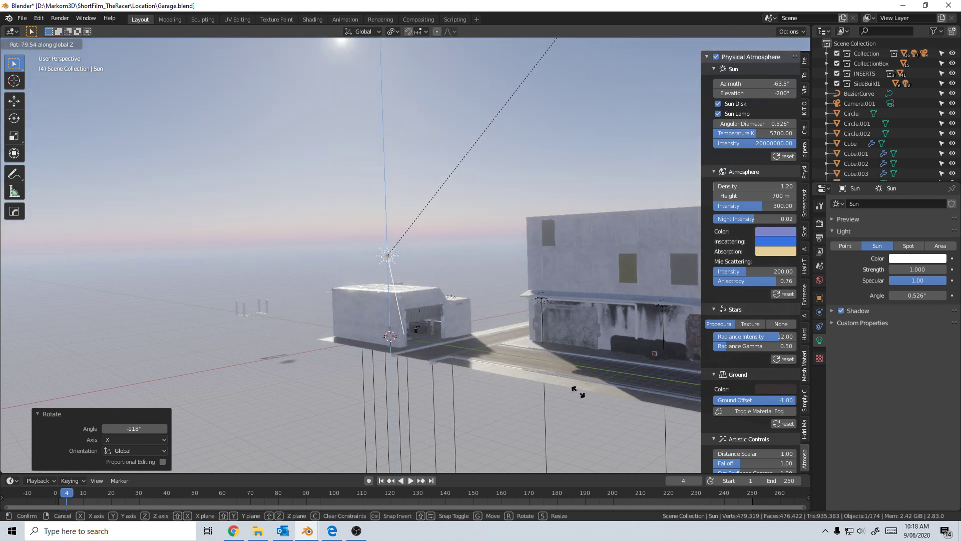
pyautogui.click(548, 416)
pyautogui.moveTo(431, 341); pyautogui.dragTo(464, 385, button='middle')
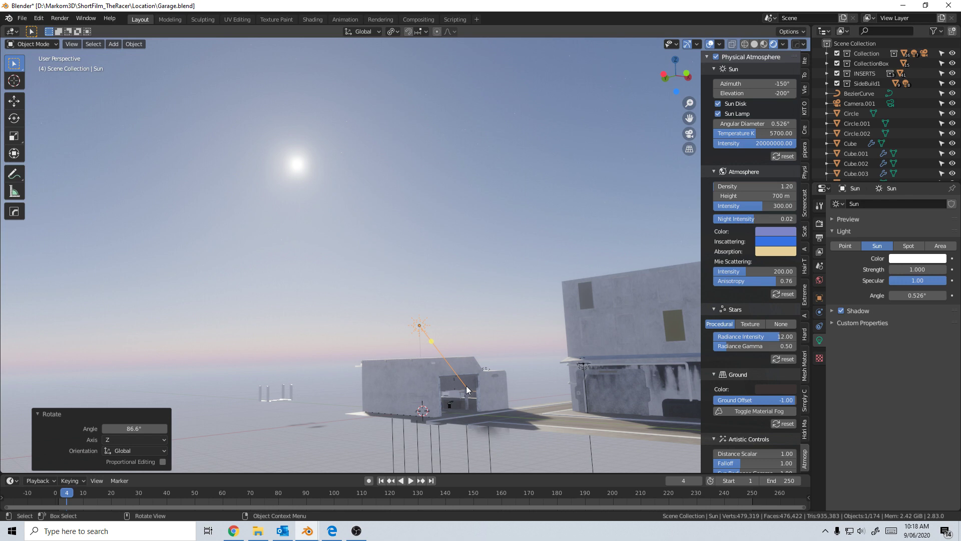
# Step: Toggle Sun Disk off and on, try angular diameter 0.846°, temperature 10000 and intensity 100, and reset the Sun settings
pyautogui.scroll(-2, 774, 346)
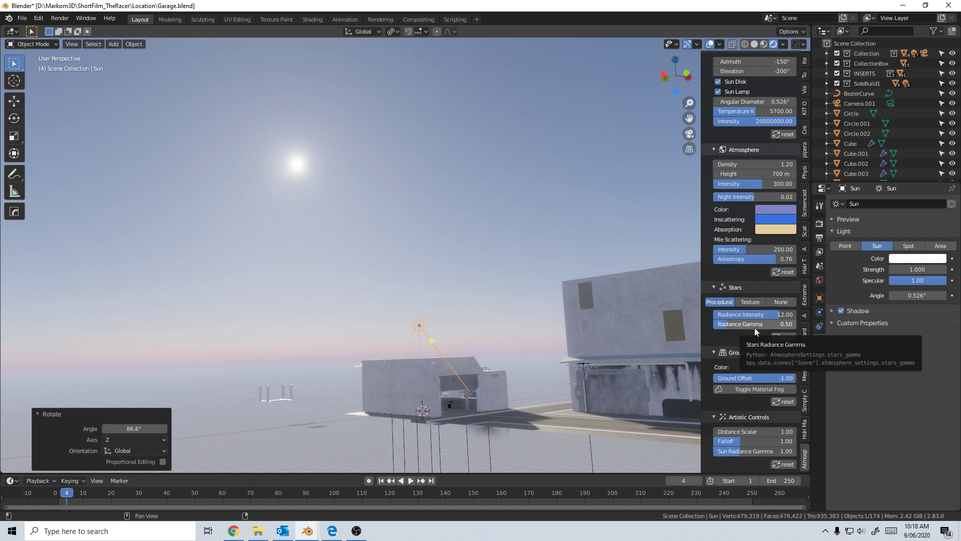
pyautogui.scroll(2, 753, 240)
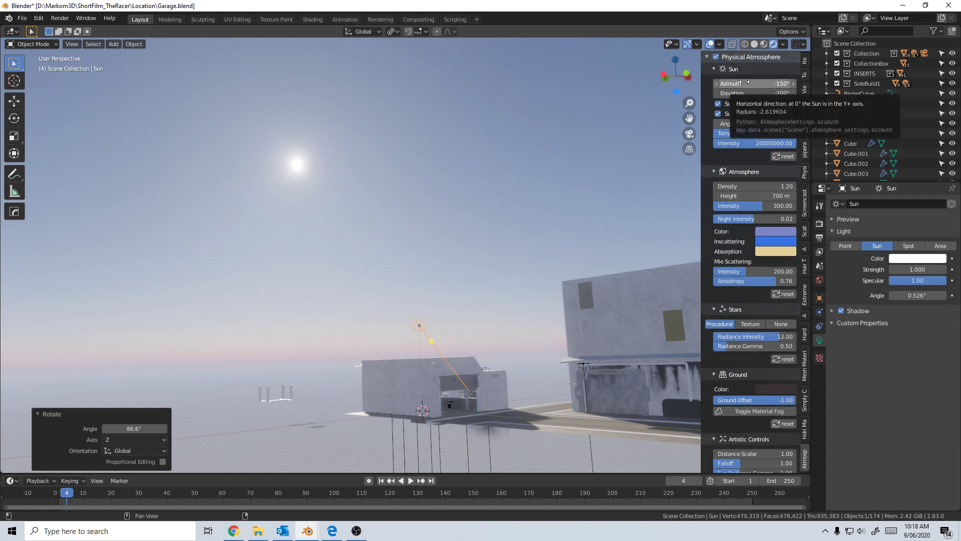
pyautogui.click(719, 104)
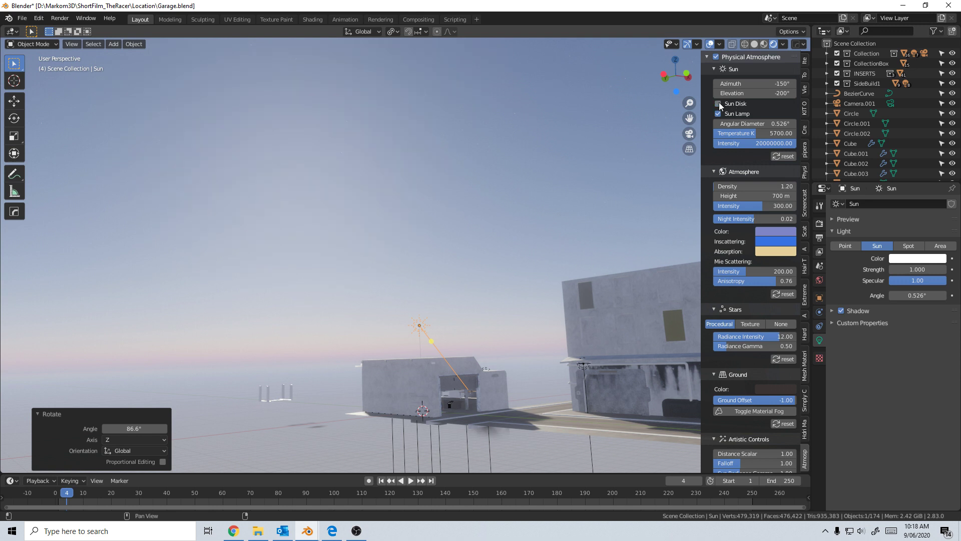
pyautogui.click(719, 104)
pyautogui.moveTo(753, 123); pyautogui.dragTo(721, 143)
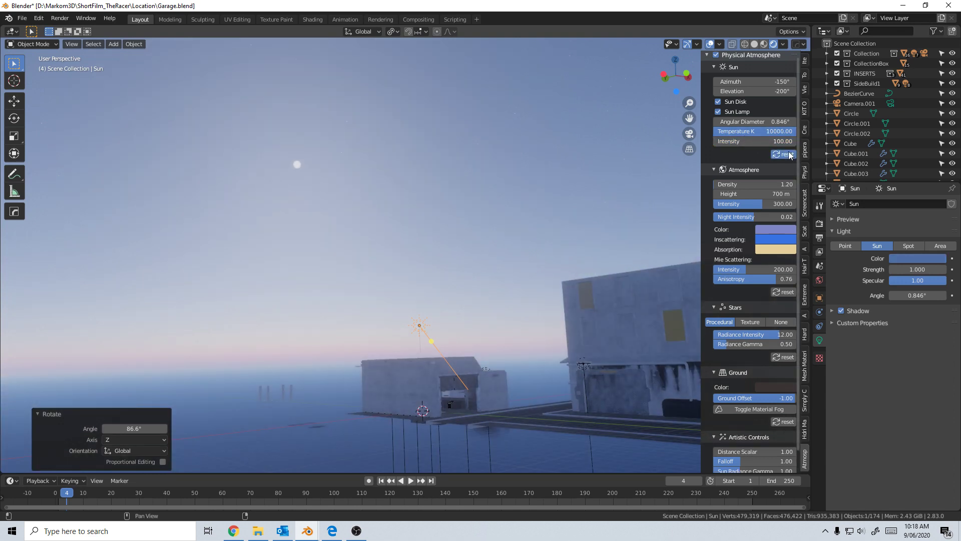
pyautogui.click(787, 153)
# Step: Set the Mie scattering intensity to 250.60 and anisotropy to 0.85, and the atmosphere height to 553 m
pyautogui.scroll(-2, 773, 178)
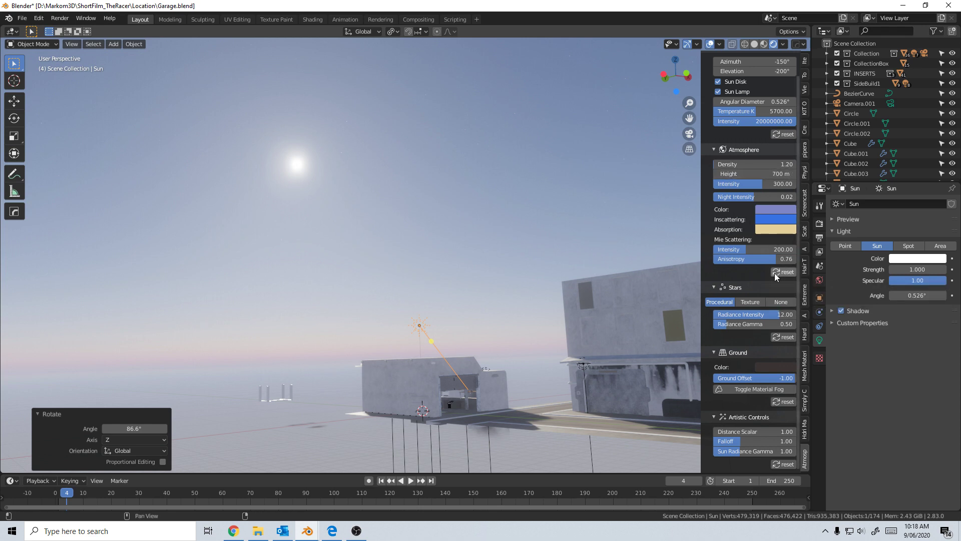
pyautogui.moveTo(738, 250); pyautogui.dragTo(783, 259)
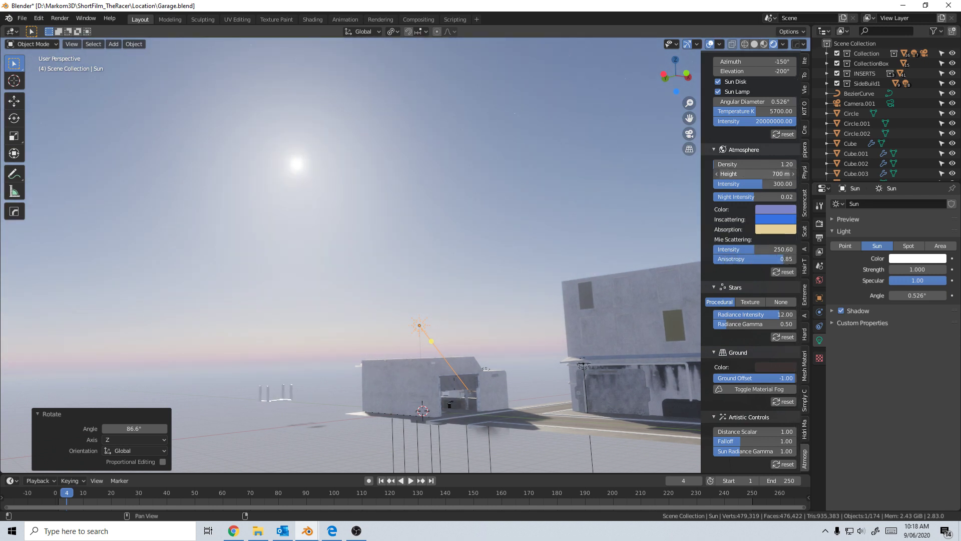
pyautogui.moveTo(750, 177); pyautogui.dragTo(745, 178)
# Step: Rotate the sun lamp around its local X axis to an elevation of -120° for a night sky
pyautogui.press('r')
pyautogui.press('x')
pyautogui.press('x')
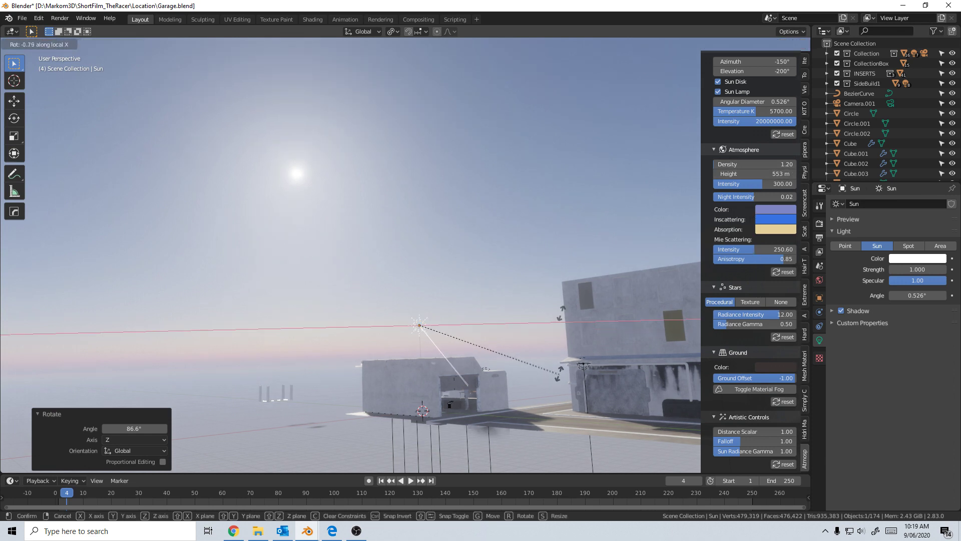
# Step: Set the stars' radiance intensity to 13.07 and radiance gamma to 0.84
pyautogui.click(761, 316)
pyautogui.moveTo(773, 316)
pyautogui.mouseDown()
pyautogui.moveTo(795, 316)
pyautogui.moveTo(785, 316)
pyautogui.mouseUp()
pyautogui.moveTo(721, 324); pyautogui.dragTo(728, 324)
pyautogui.moveTo(728, 324); pyautogui.dragTo(731, 324)
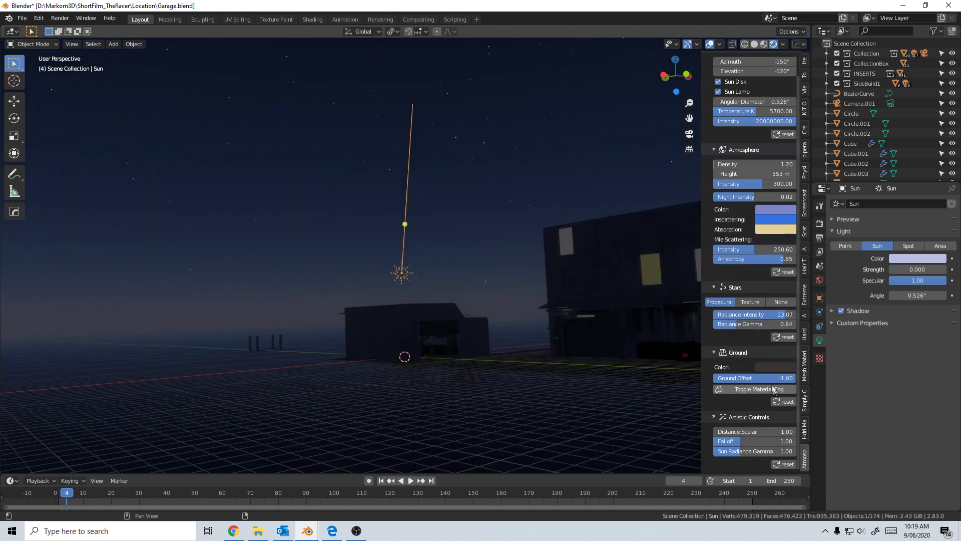
# Step: Try different ground offsets while checking the horizon, and set the Ground Offset to 0.00
pyautogui.moveTo(773, 378); pyautogui.dragTo(751, 378)
pyautogui.moveTo(565, 351); pyautogui.dragTo(492, 346, button='middle')
pyautogui.moveTo(753, 378); pyautogui.dragTo(784, 378)
pyautogui.moveTo(445, 357); pyautogui.dragTo(489, 349, button='middle')
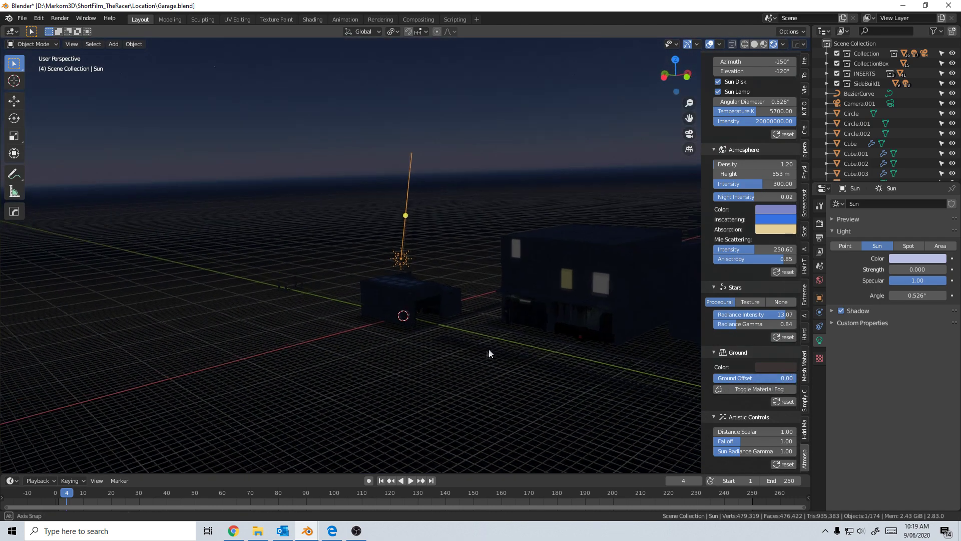
# Step: Rotate the sun lamp 65.1° around its local X axis to place a low sun behind the garage
pyautogui.scroll(2, 486, 342)
pyautogui.moveTo(456, 254); pyautogui.dragTo(342, 273, button='middle')
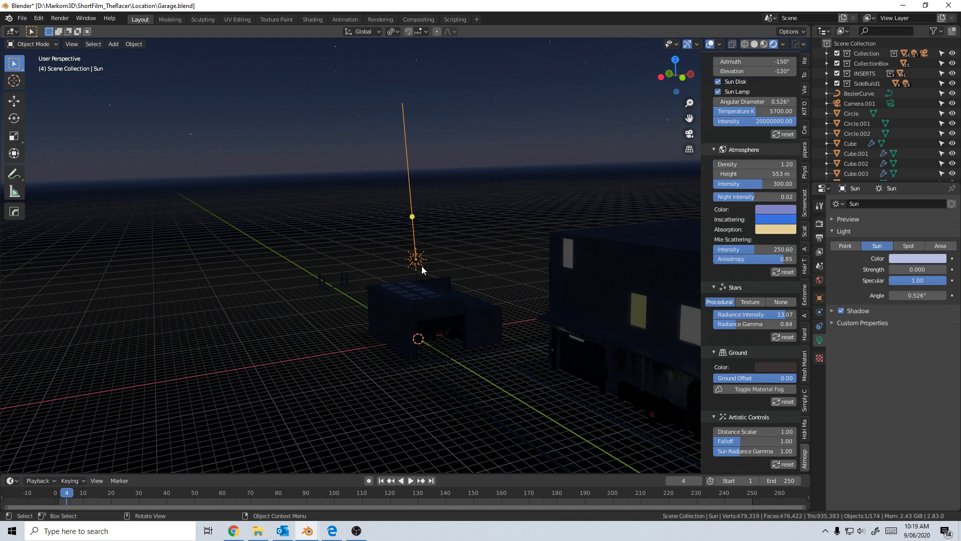
pyautogui.press('r')
pyautogui.press('x')
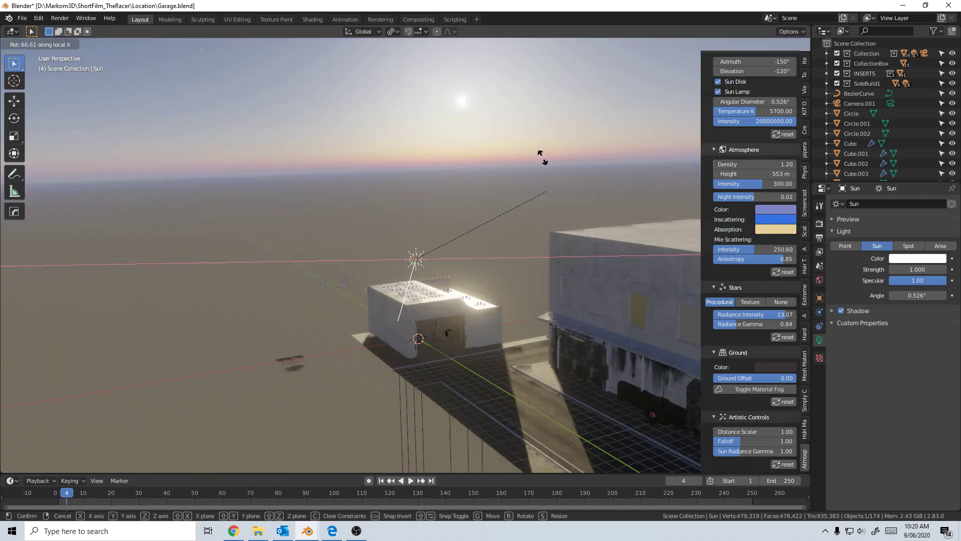
pyautogui.click(742, 50)
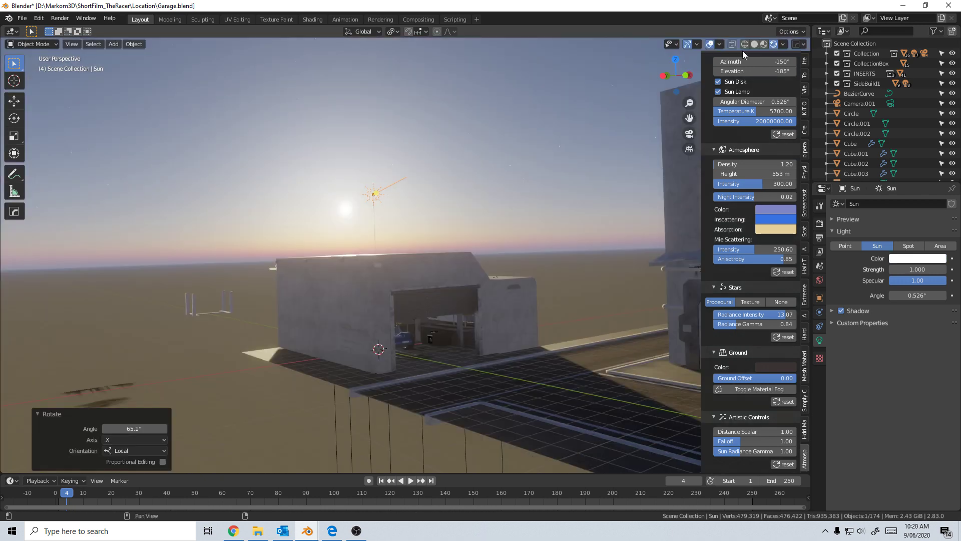